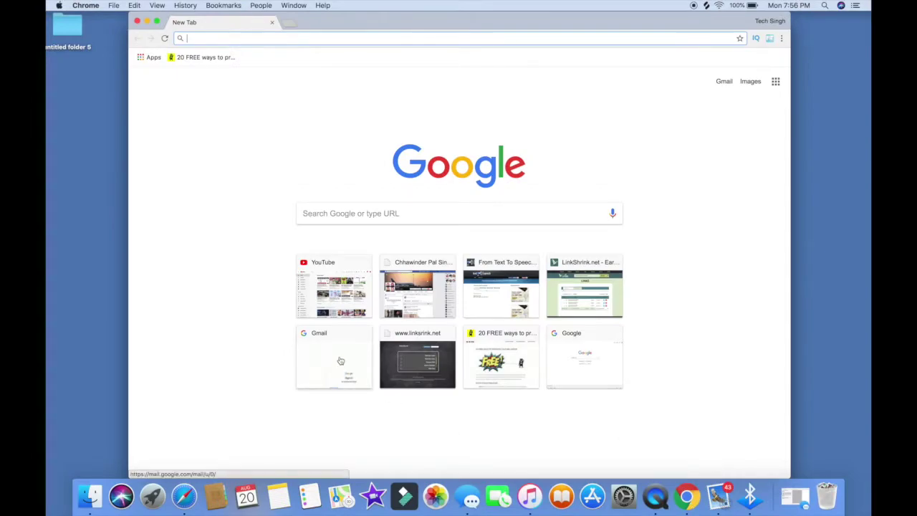
In Gmail's general settings, turn on Undo Send with a 30-second cancellation period
left_click(345, 355)
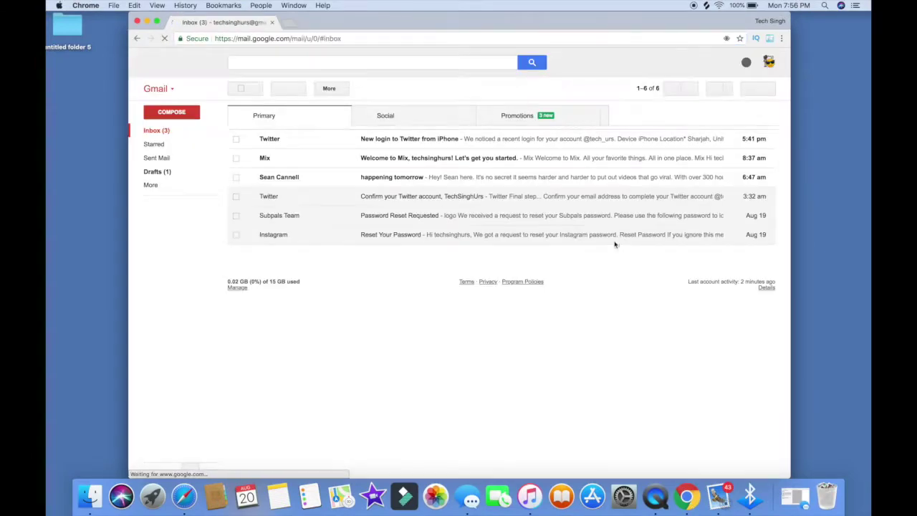
left_click(756, 89)
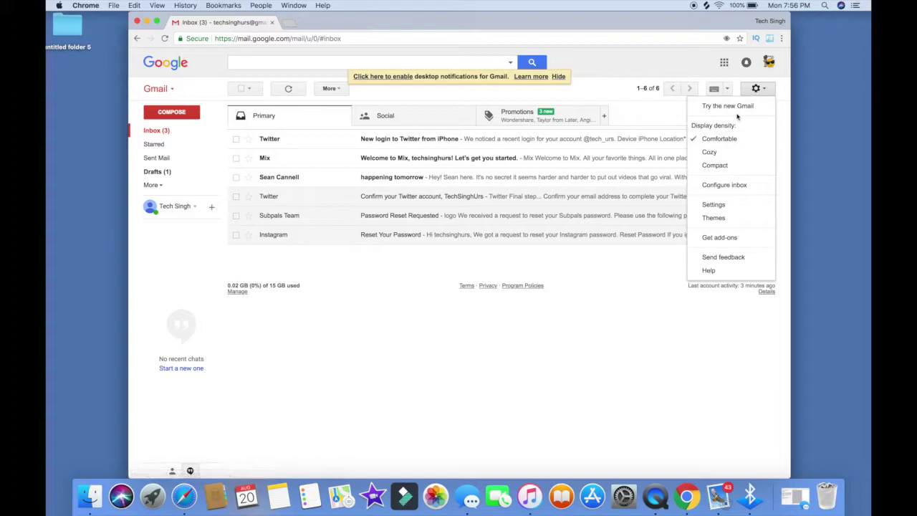
left_click(714, 205)
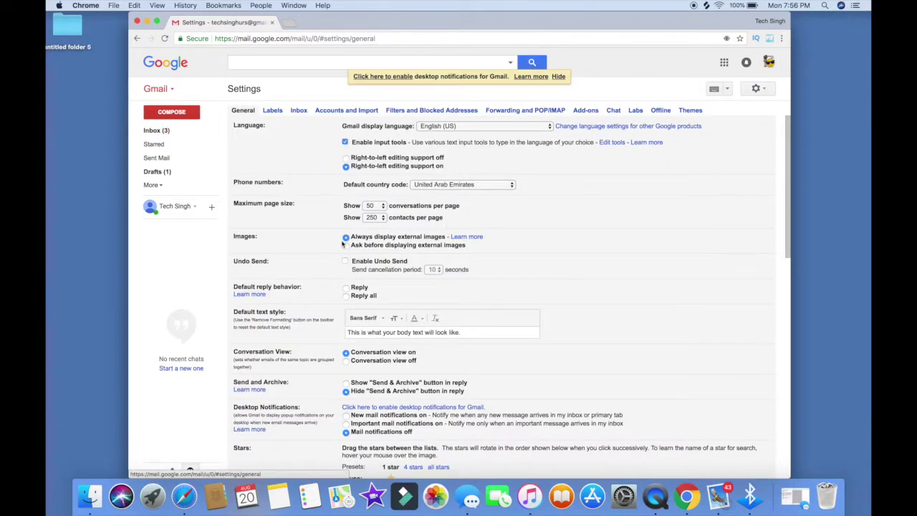
left_click(434, 270)
left_click(434, 287)
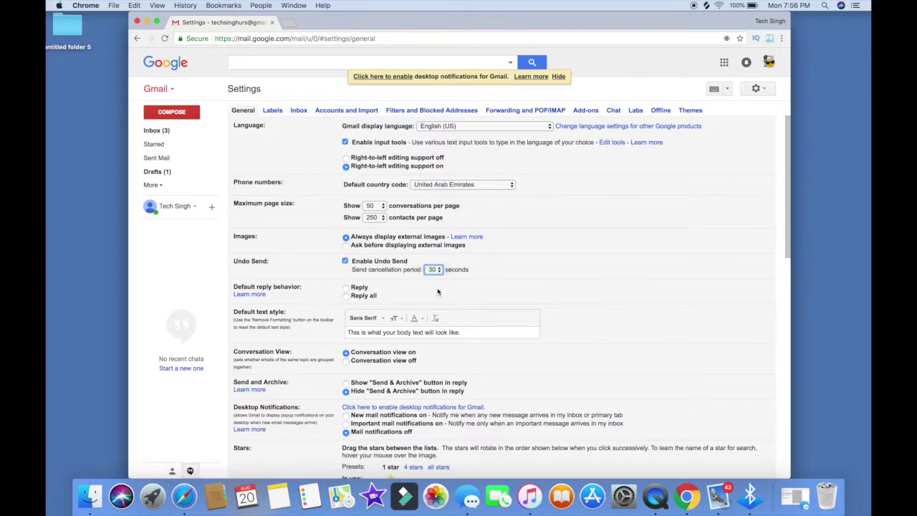
scroll(437, 290, "down", 3)
scroll(438, 289, "down", 5)
scroll(437, 290, "down", 5)
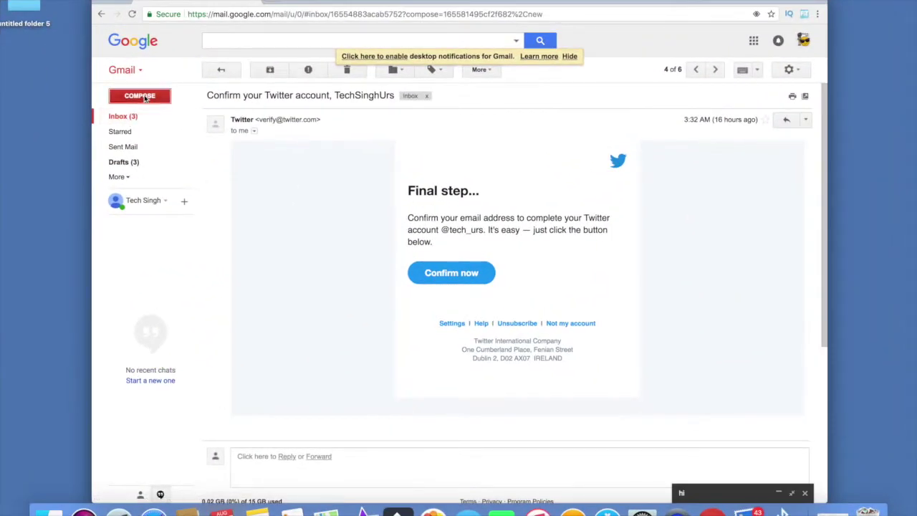
Send a test email with subject 'ho' and the pasted Twitter body, then undo and discard it
left_click(140, 95)
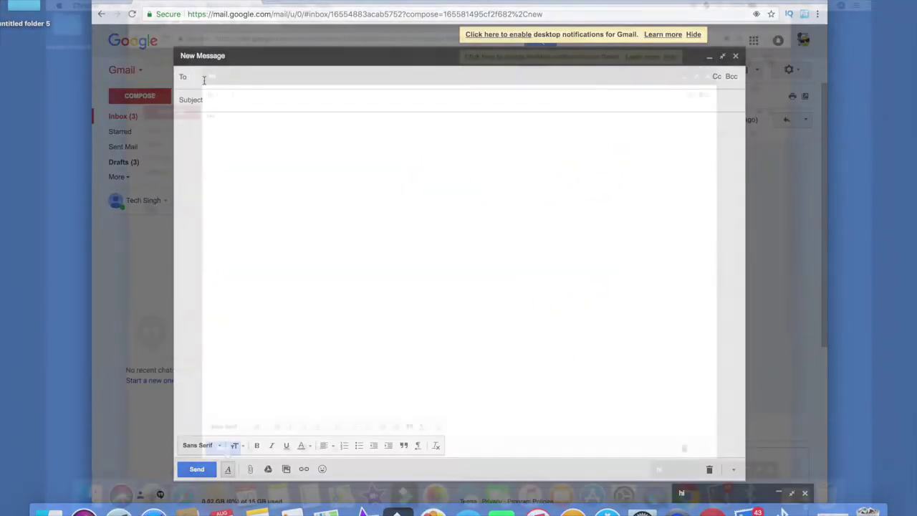
left_click(251, 114)
type("ho")
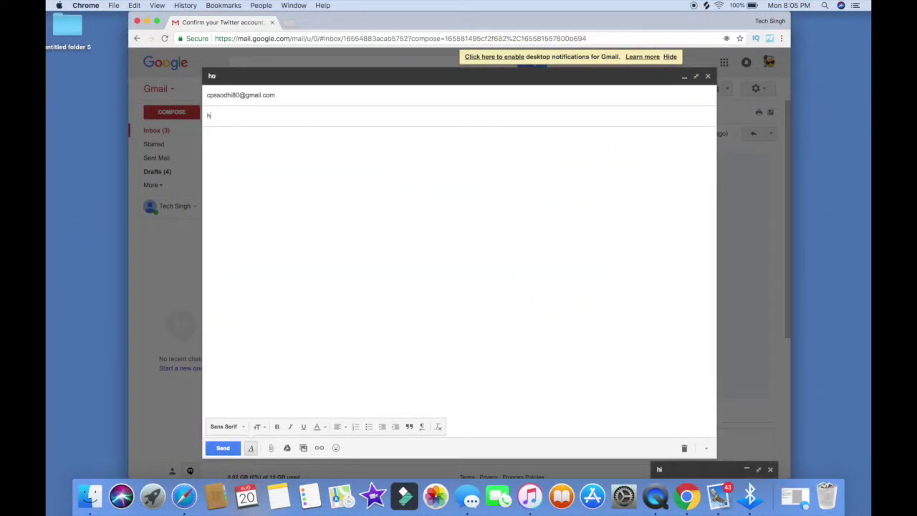
key("super+v")
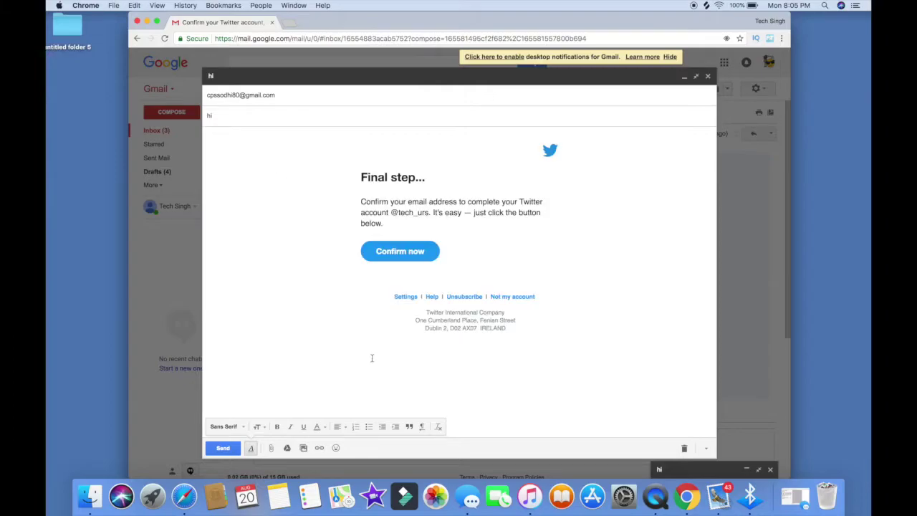
left_click(215, 450)
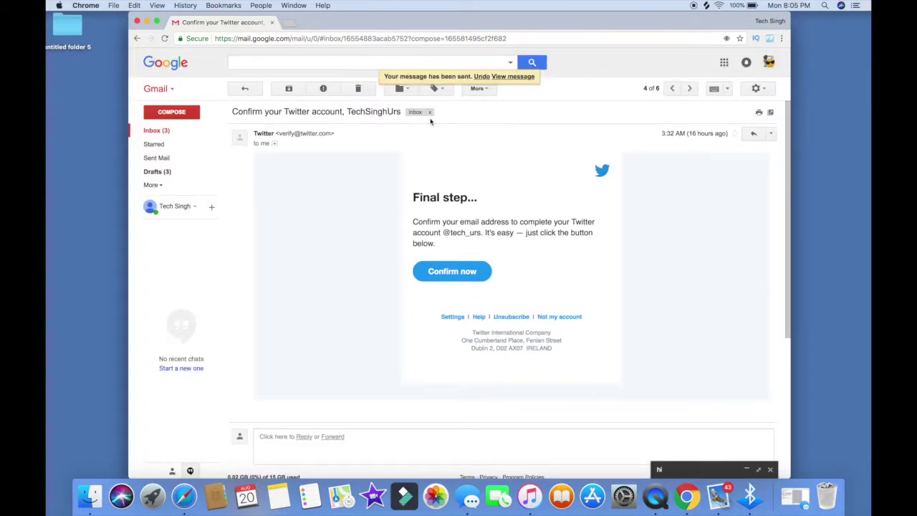
left_click(483, 78)
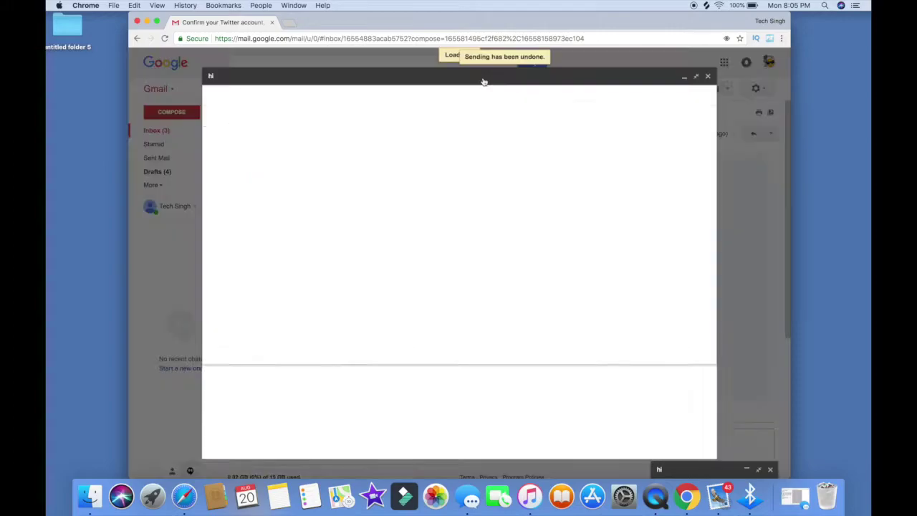
left_click(684, 447)
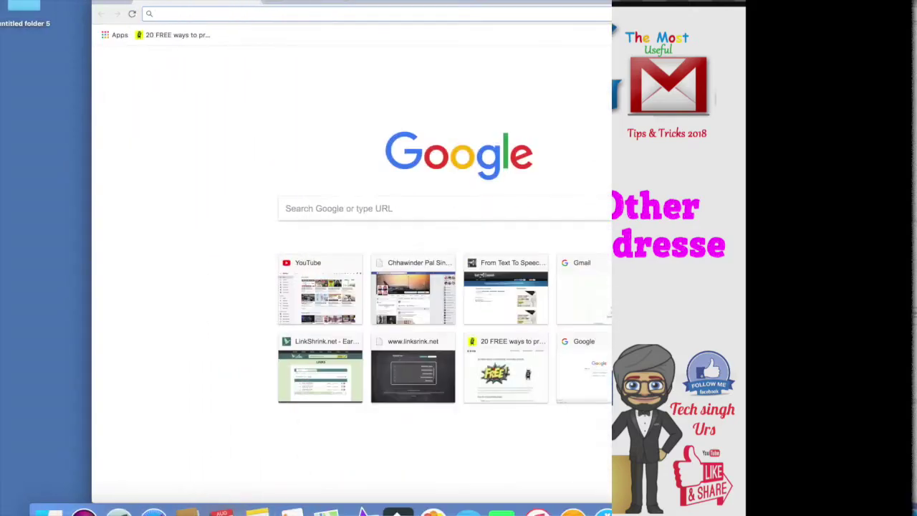
Under Accounts and Import, add a mail account with the saved address and choose POP3 import
left_click(603, 288)
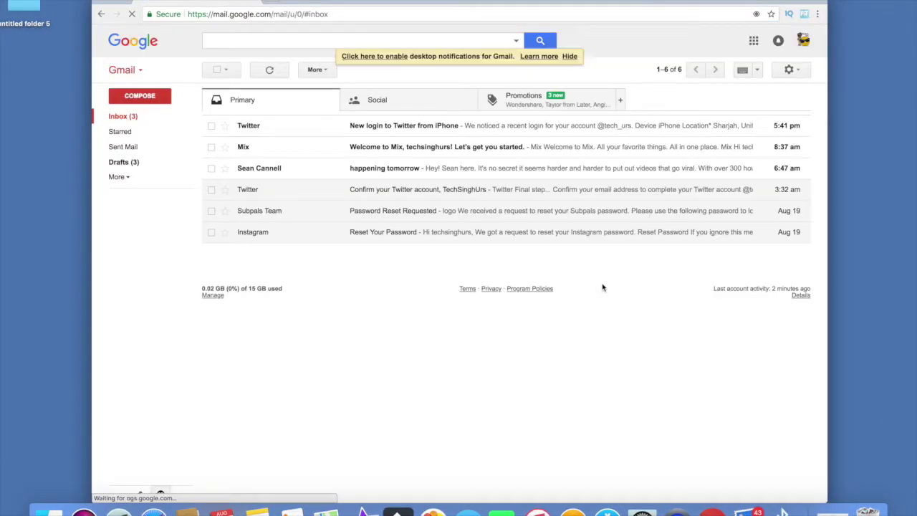
left_click(788, 69)
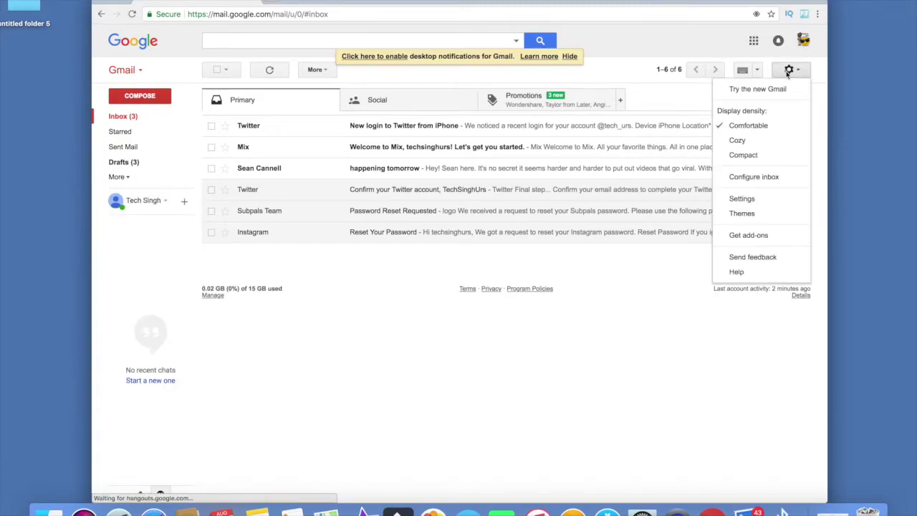
left_click(752, 200)
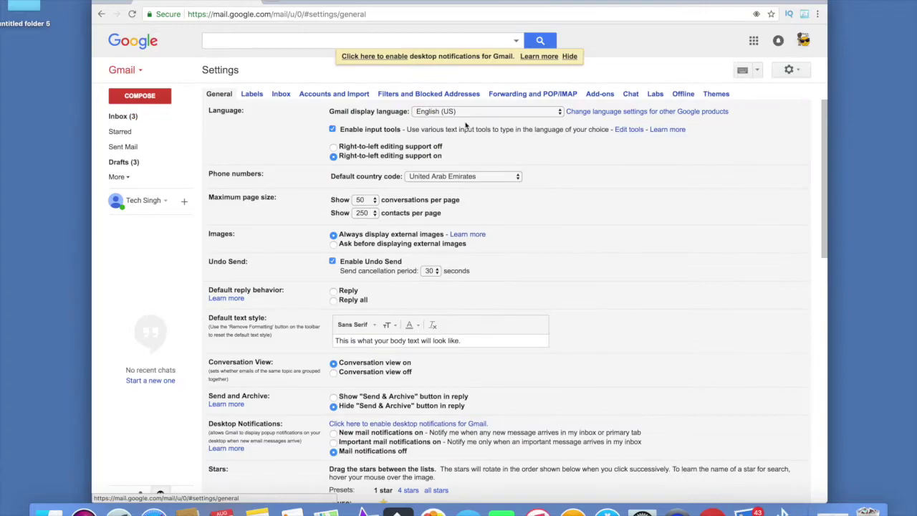
left_click(332, 95)
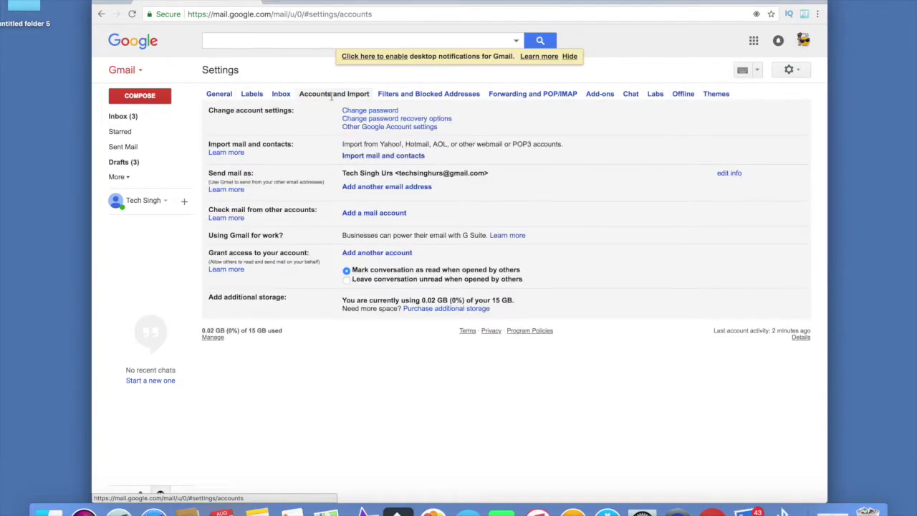
left_click(356, 214)
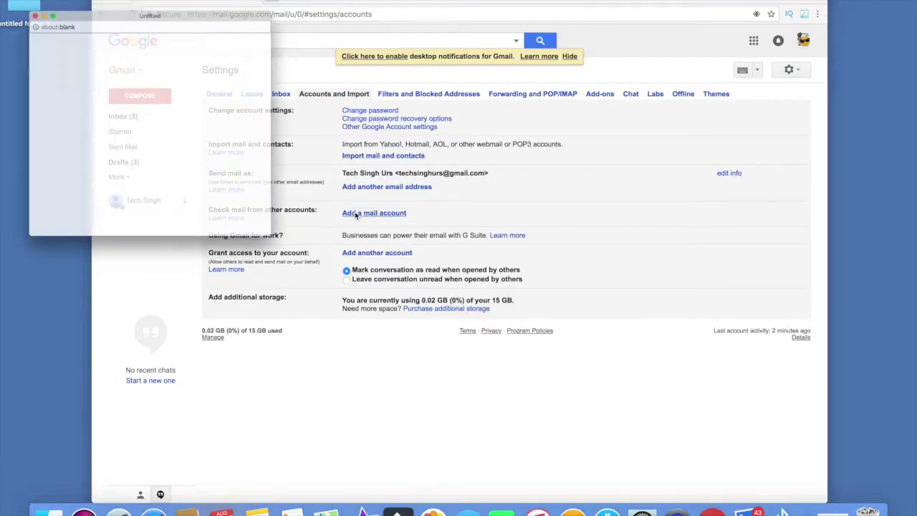
left_click(79, 55)
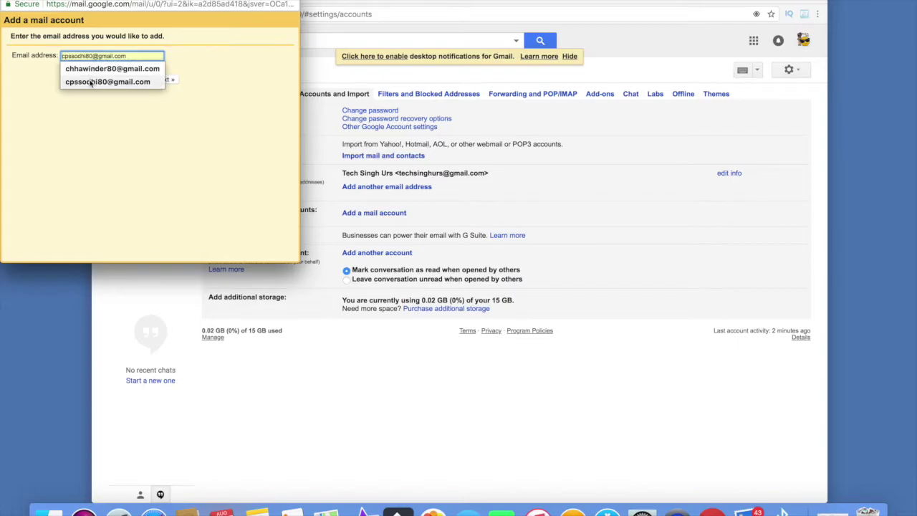
left_click(91, 82)
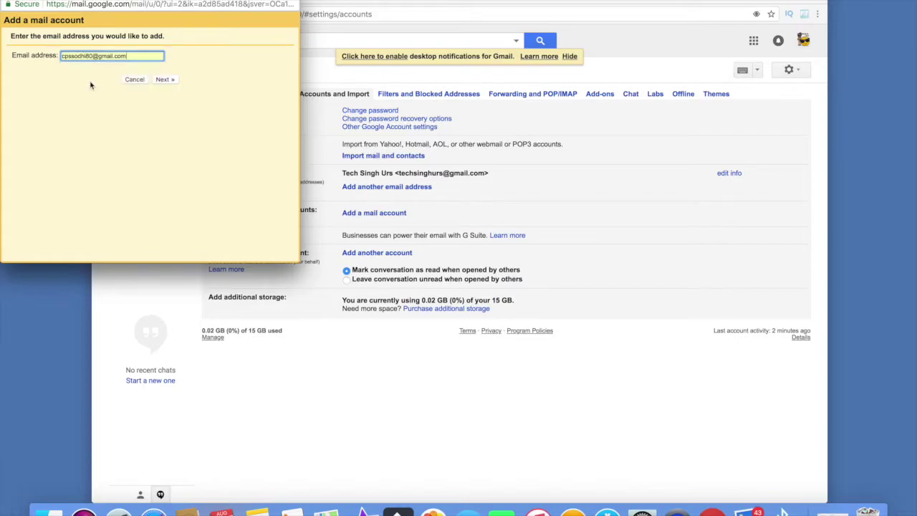
left_click(172, 81)
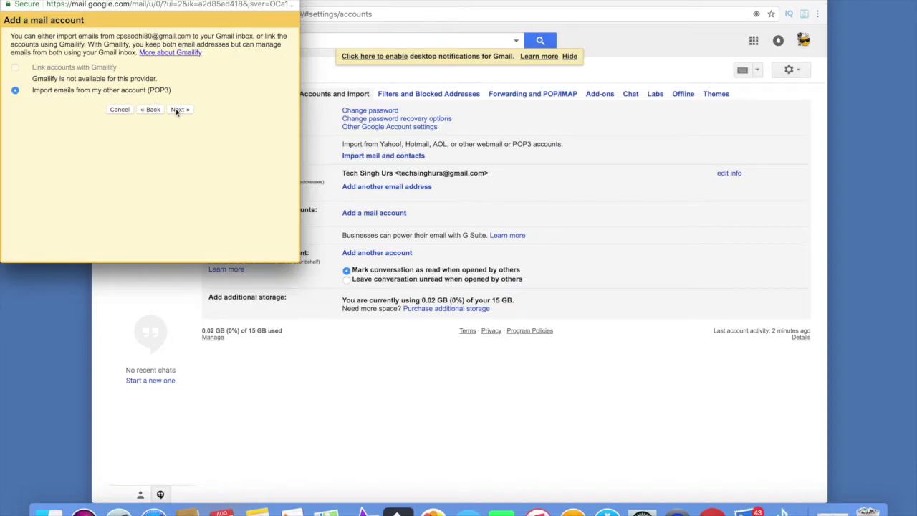
left_click(178, 110)
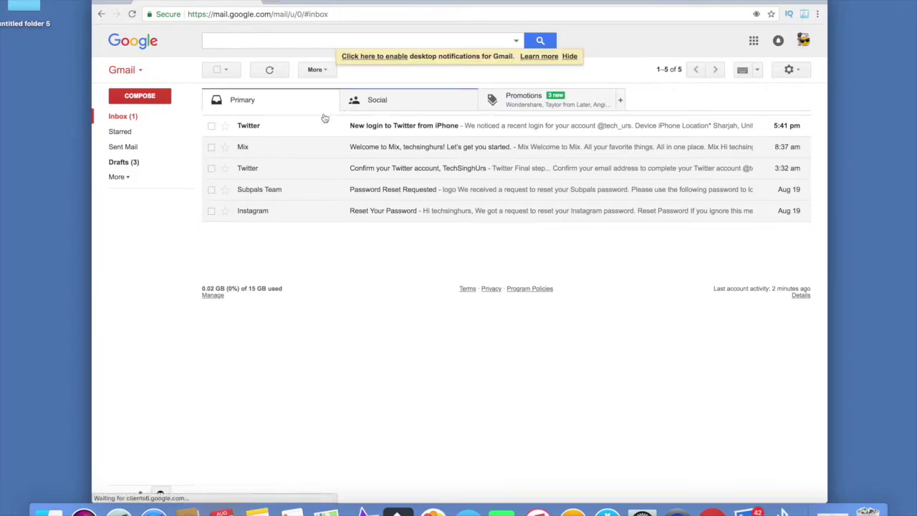
Open the Welcome to Mix email and show its More actions menu
left_click(305, 154)
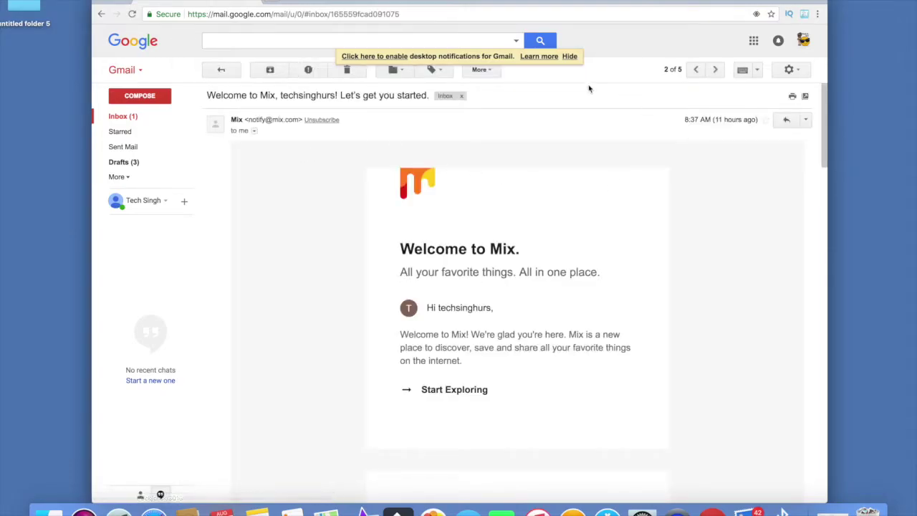
left_click(491, 75)
Mute the Mix conversation and start unsubscribing from Mix's emails
right_click(104, 17)
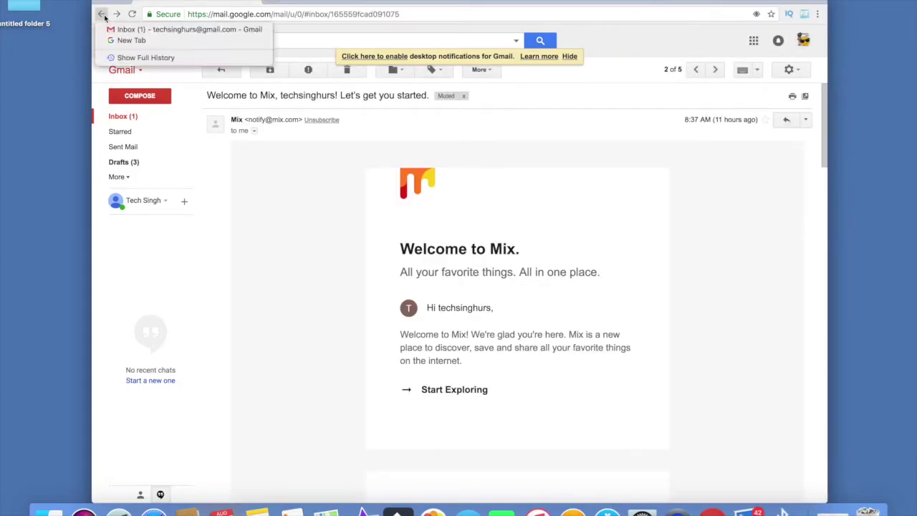
left_click(105, 15)
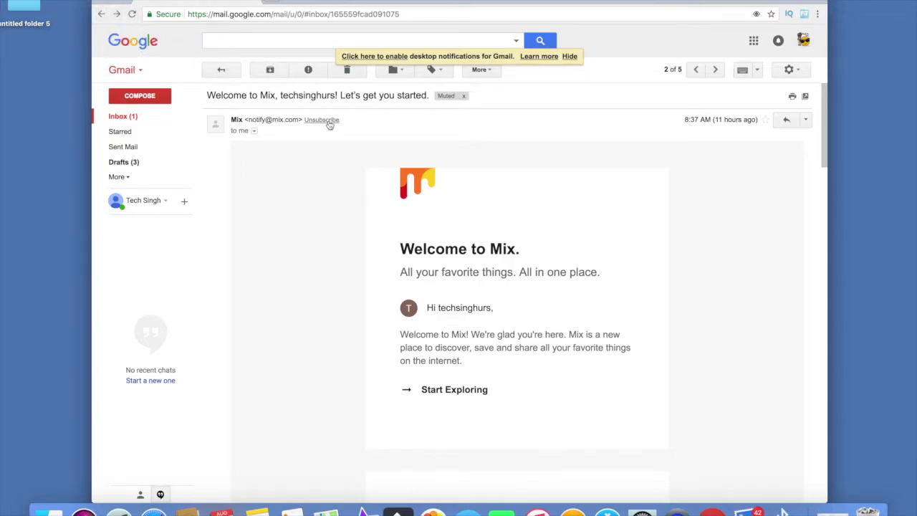
left_click(329, 122)
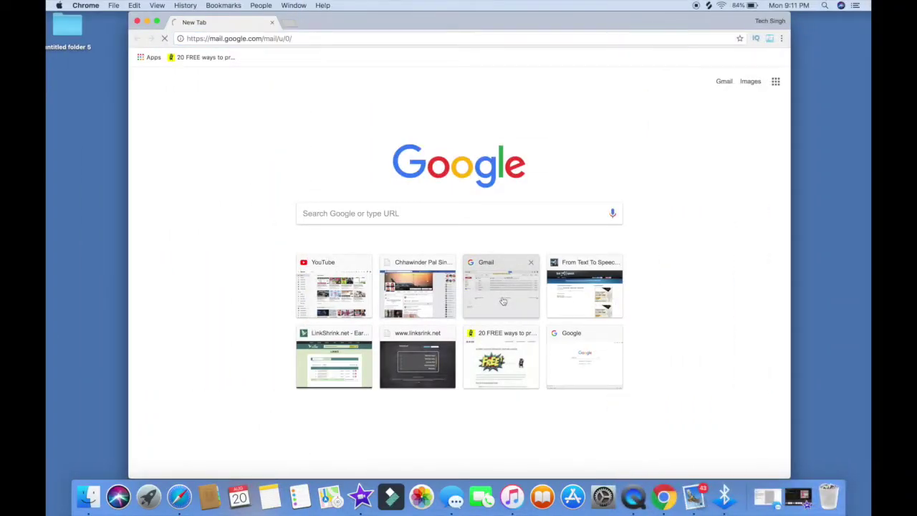
Set 'Show conversations per page' to 100 in General settings and save the changes
left_click(503, 301)
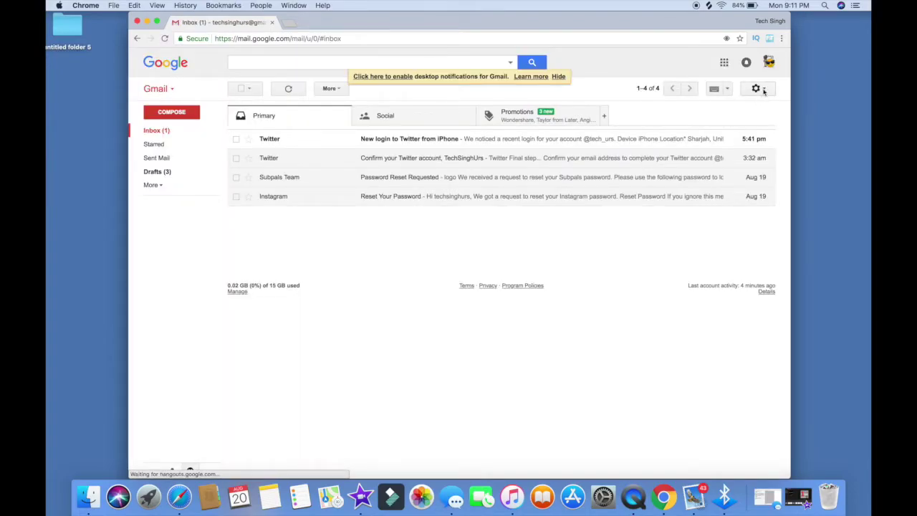
left_click(758, 89)
left_click(713, 205)
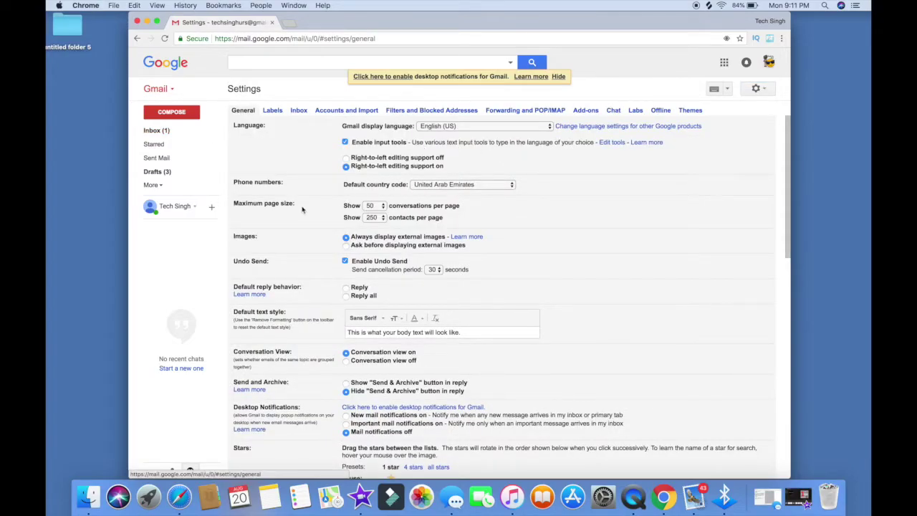
left_click(382, 206)
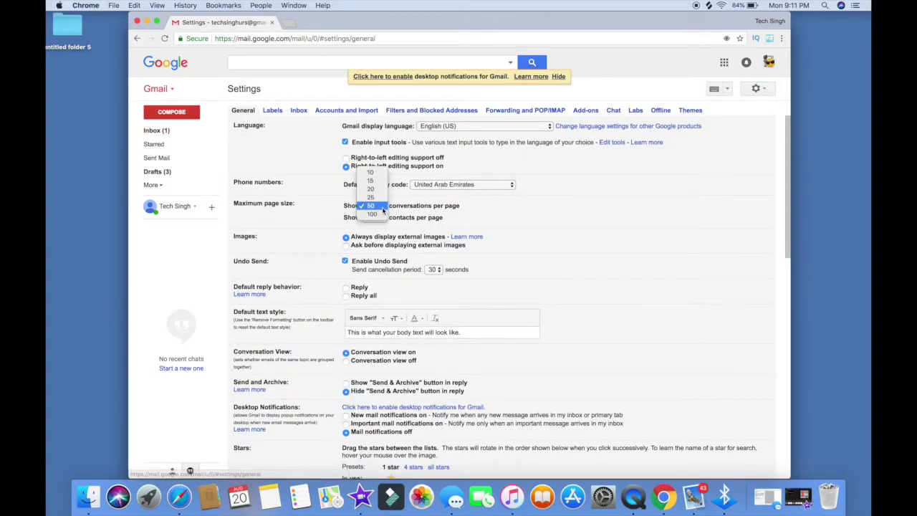
left_click(374, 215)
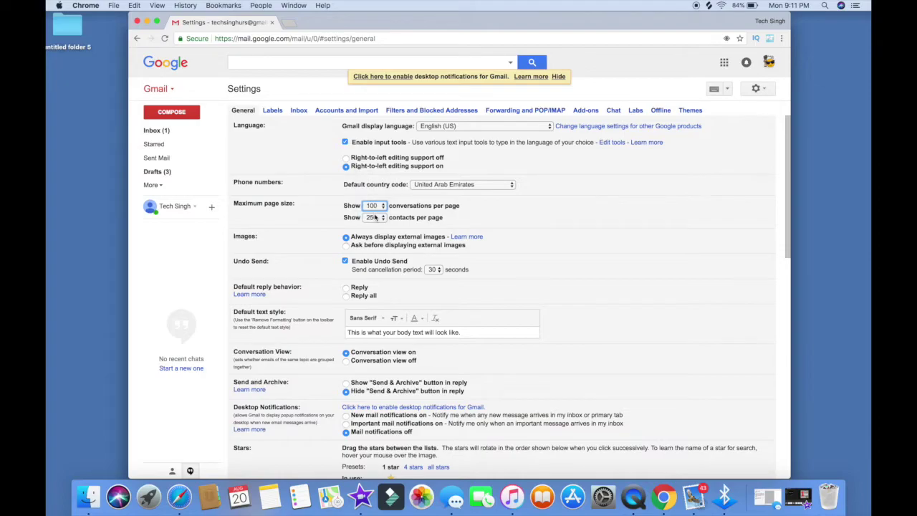
scroll(471, 290, "down", 1)
scroll(471, 290, "down", 5)
scroll(471, 290, "down", 5)
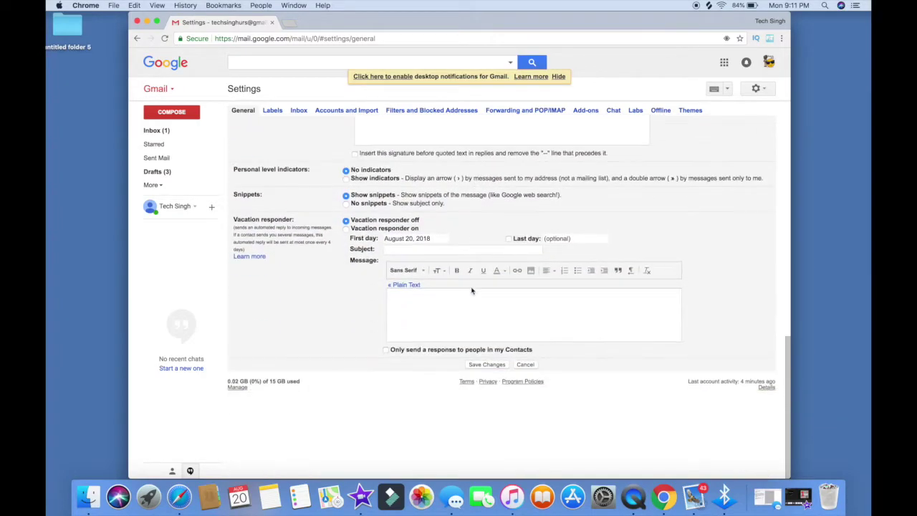
left_click(487, 366)
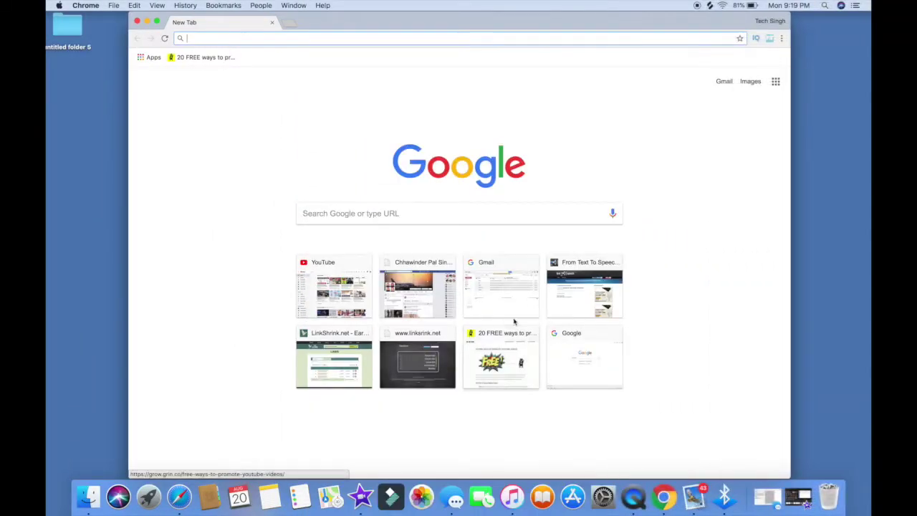
Open the Subpals password reset email and choose Block "Subpals Team" from its Reply menu
left_click(510, 307)
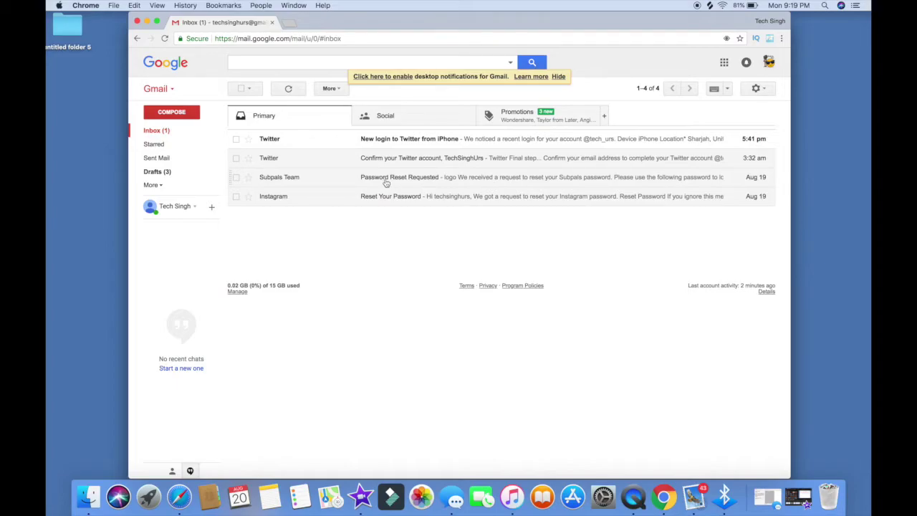
left_click(385, 179)
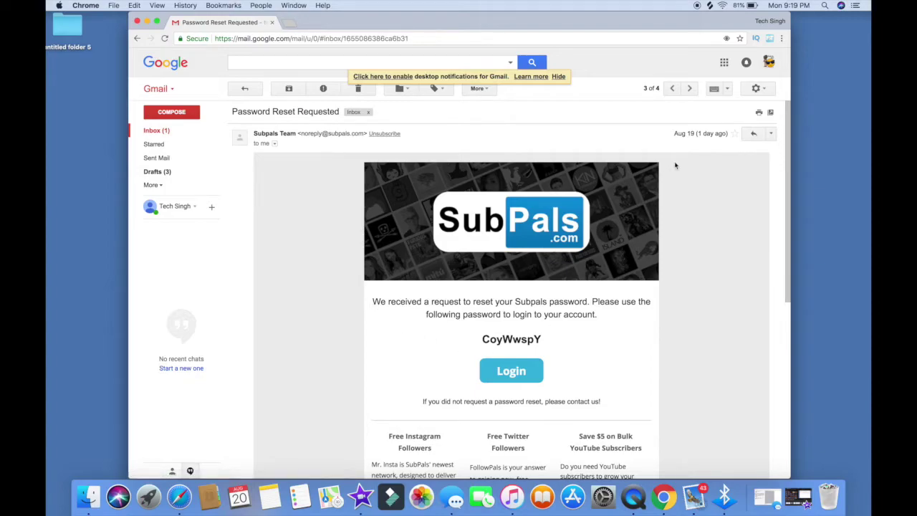
left_click(771, 136)
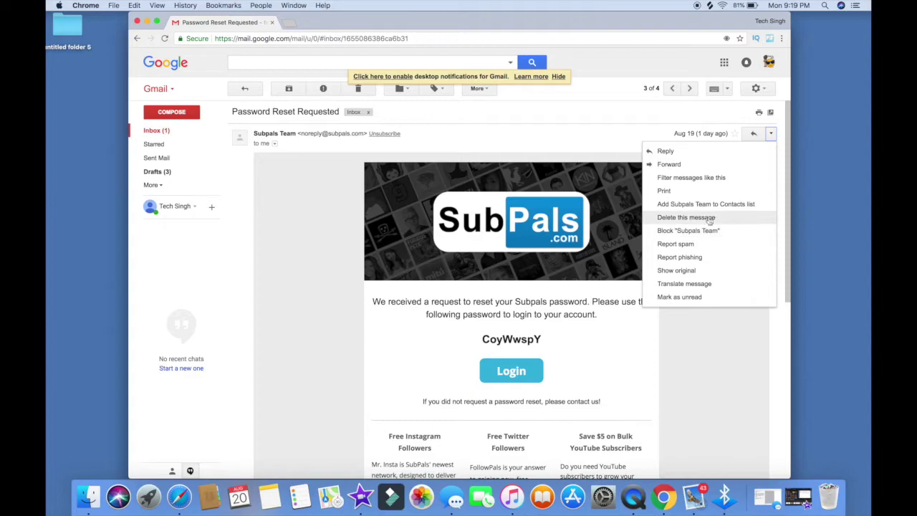
left_click(671, 231)
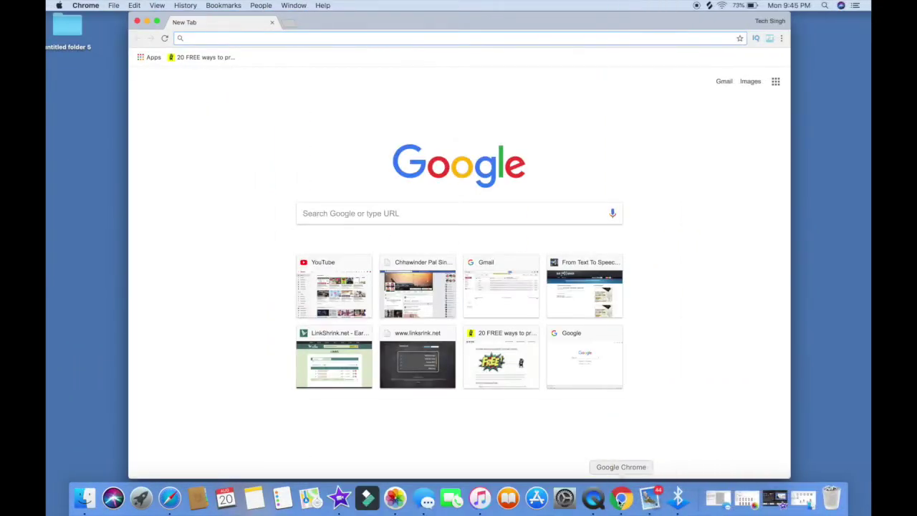
Open the Last account activity Details and maximize the window to review recent sign-ins
left_click(513, 304)
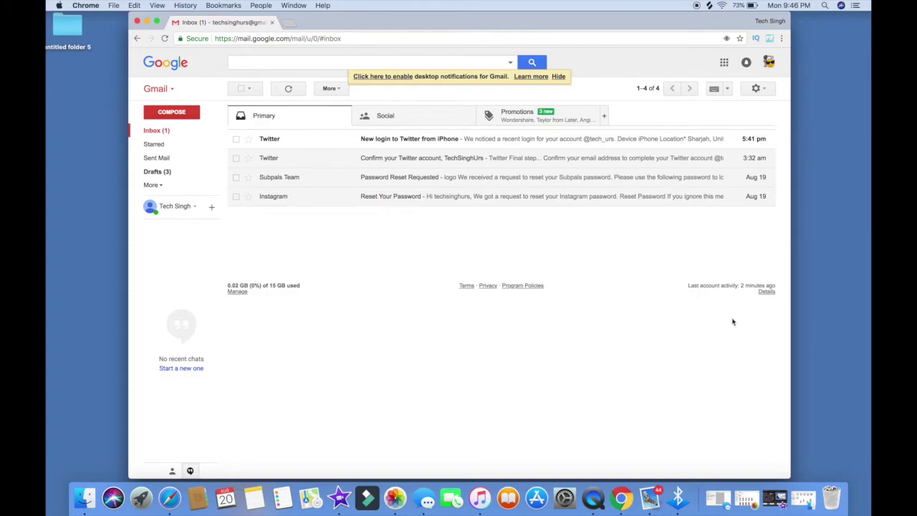
left_click(765, 292)
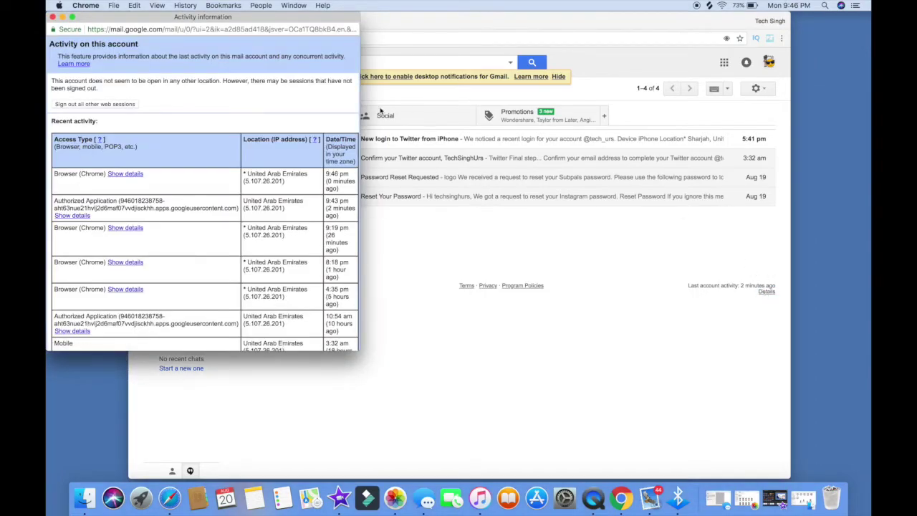
left_click(72, 16)
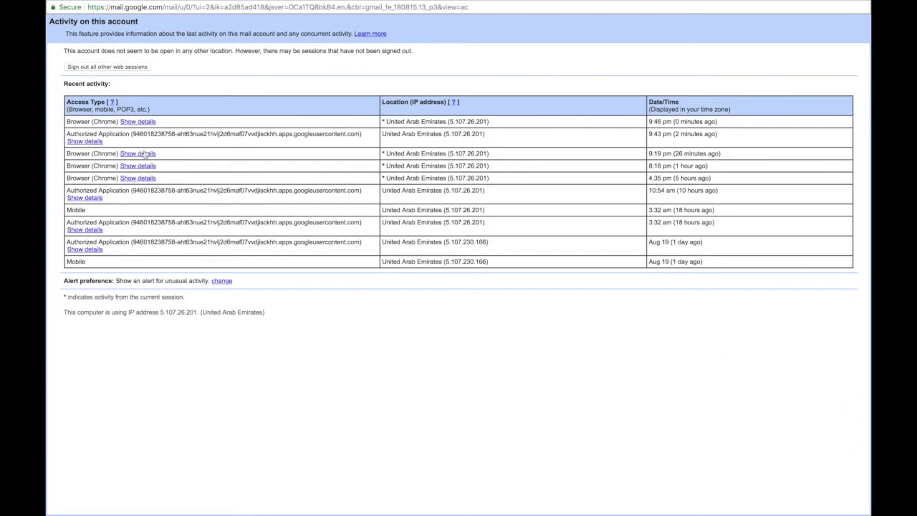
scroll(252, 269, "down", 1)
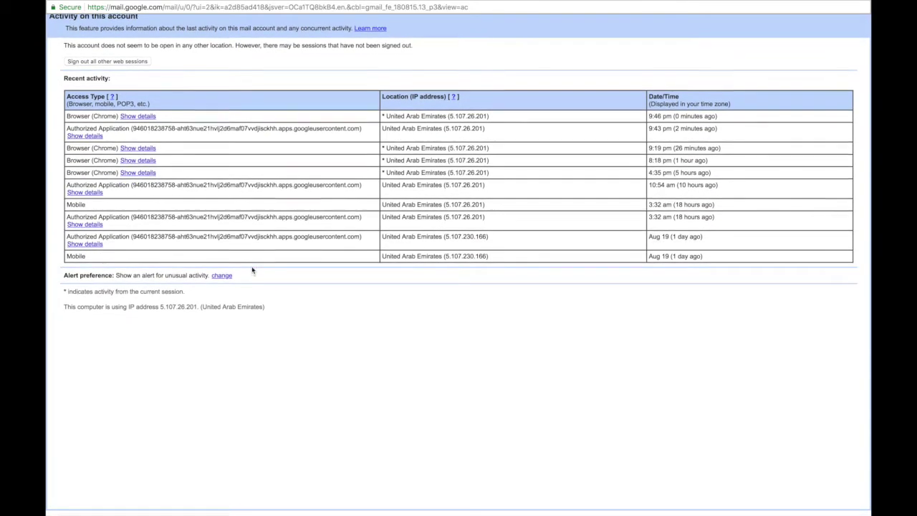
scroll(252, 269, "up", 1)
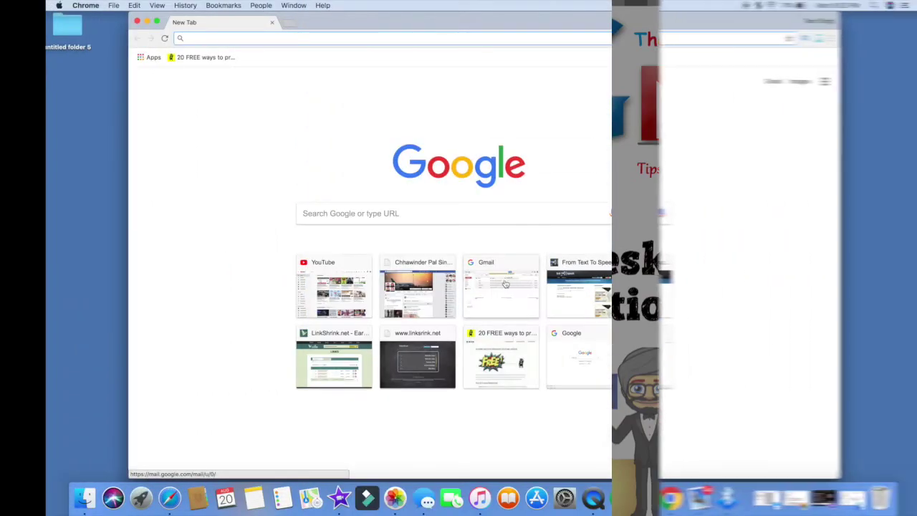
Select 'New mail notifications on' under Desktop Notifications and save the settings
left_click(483, 302)
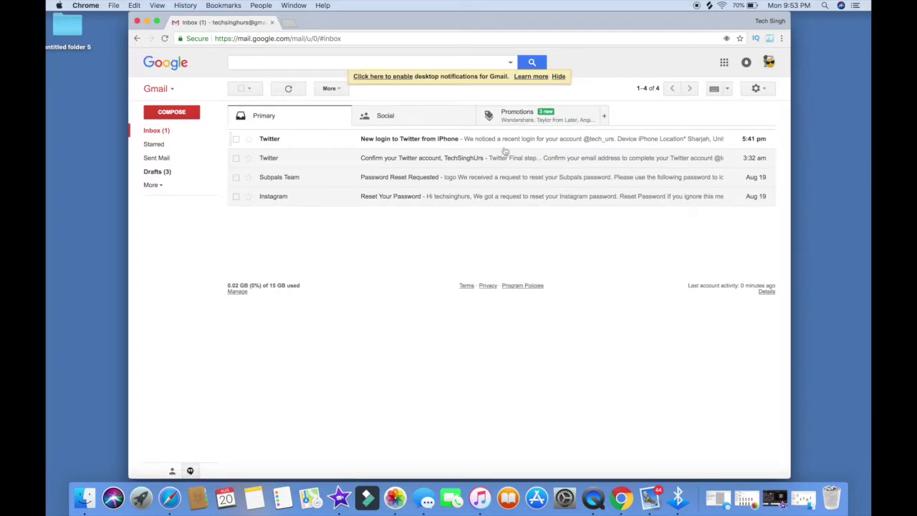
left_click(762, 91)
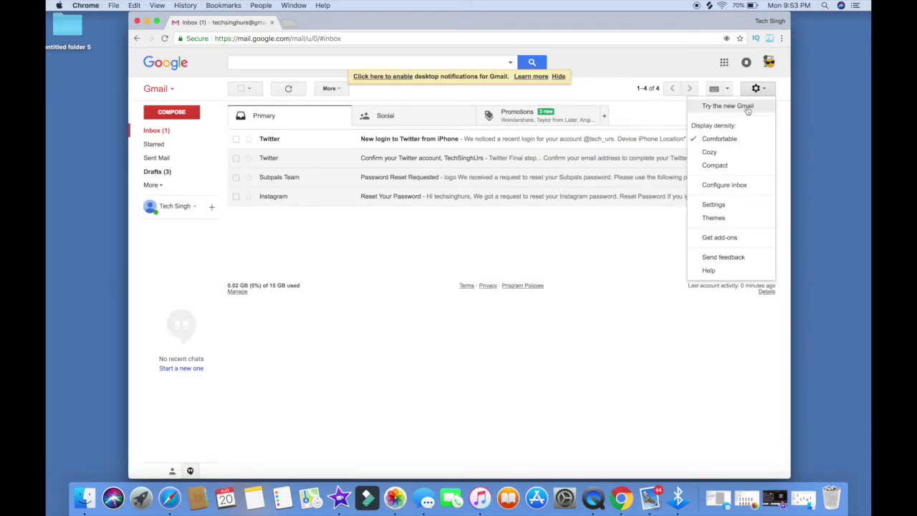
left_click(723, 205)
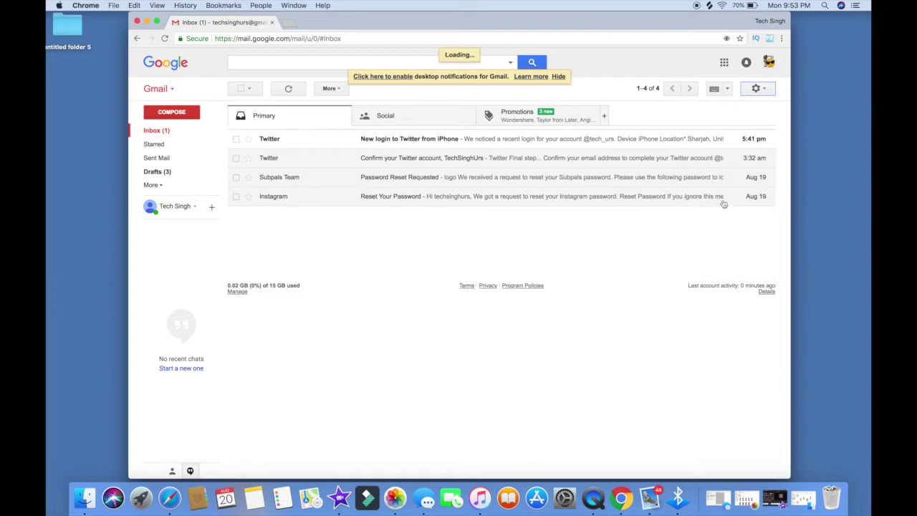
scroll(293, 220, "down", 2)
scroll(301, 233, "down", 2)
scroll(312, 248, "down", 2)
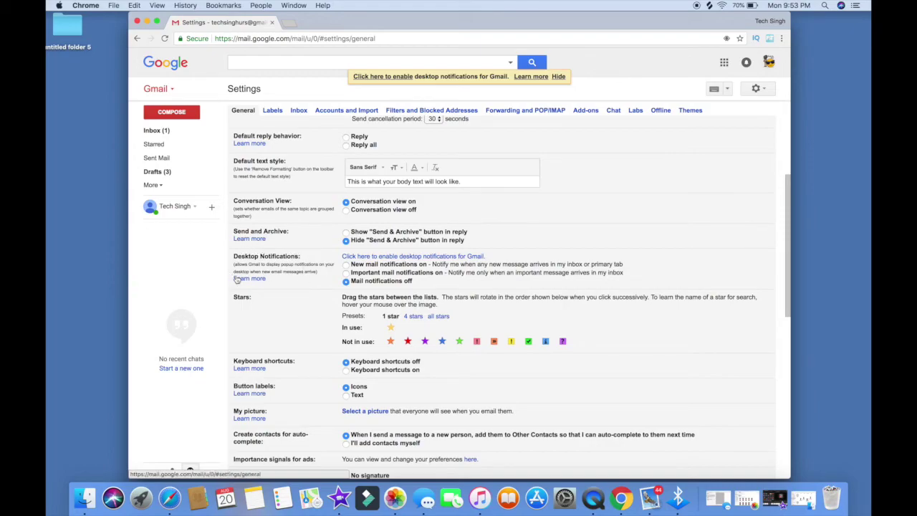
left_click(346, 265)
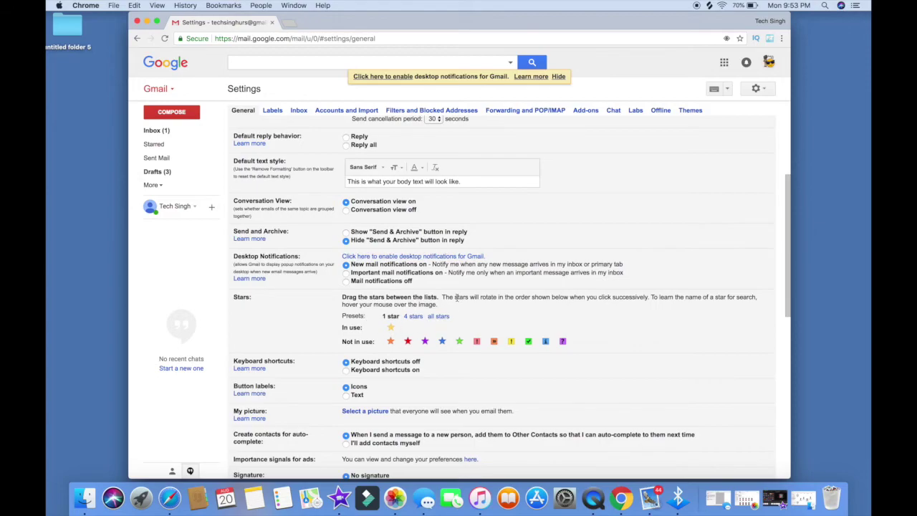
scroll(410, 364, "down", 3)
scroll(410, 363, "down", 2)
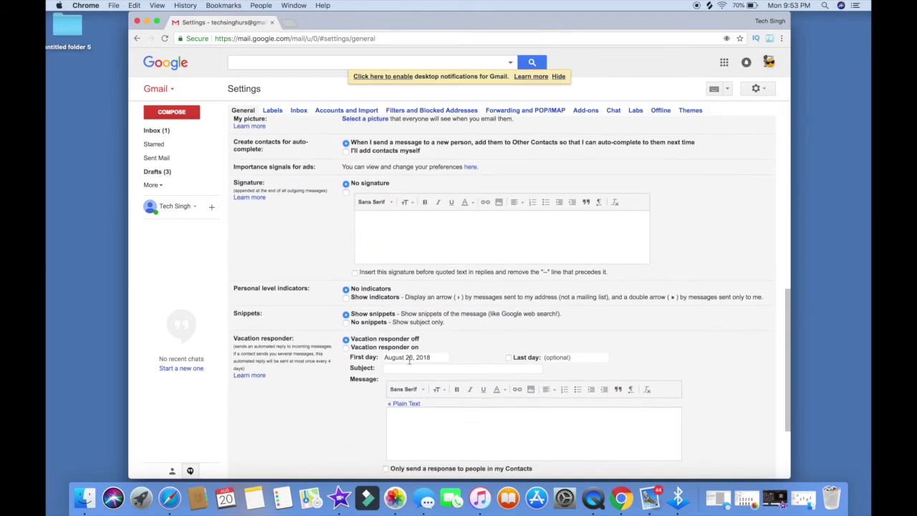
scroll(410, 363, "down", 2)
left_click(486, 365)
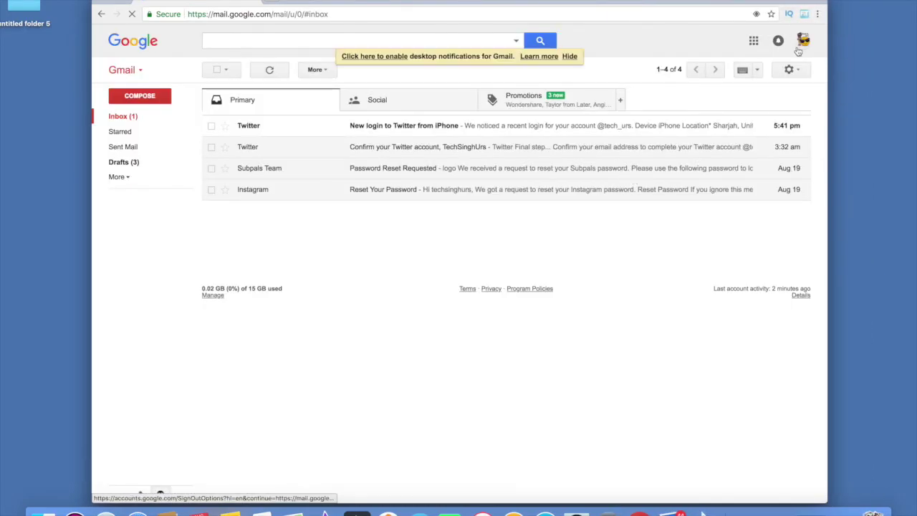
In Accounts and Import, choose 'Add another account' under Grant access to your account
left_click(793, 71)
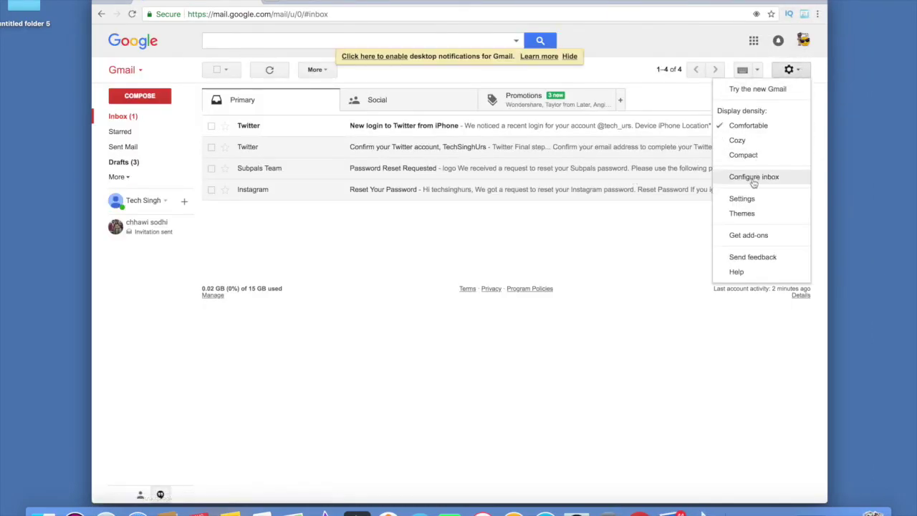
left_click(750, 202)
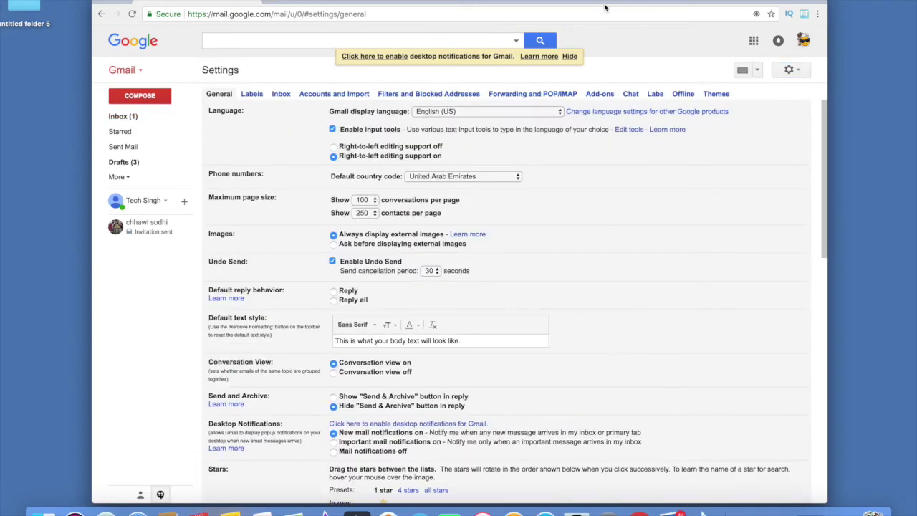
left_click(341, 98)
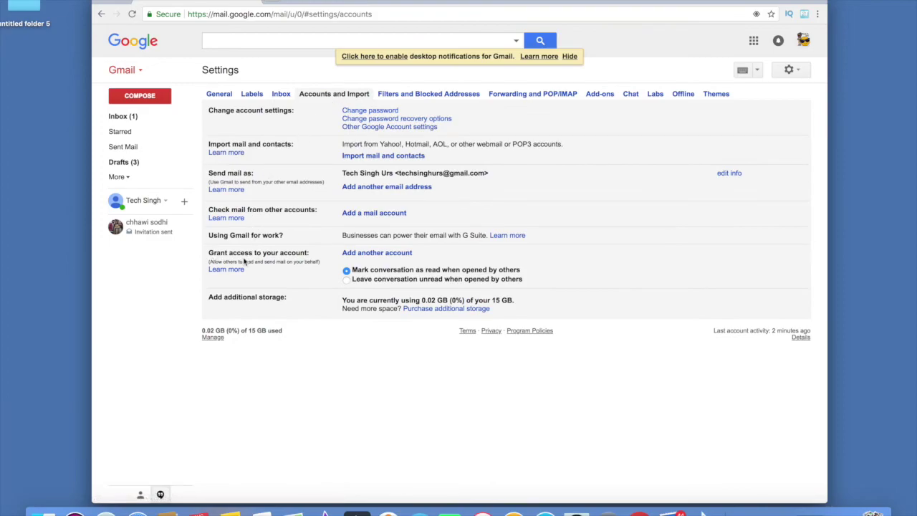
left_click(363, 256)
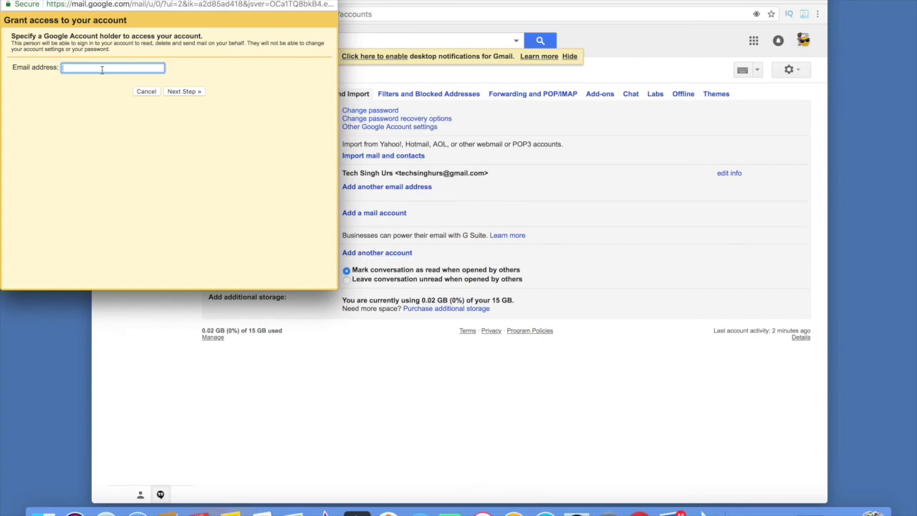